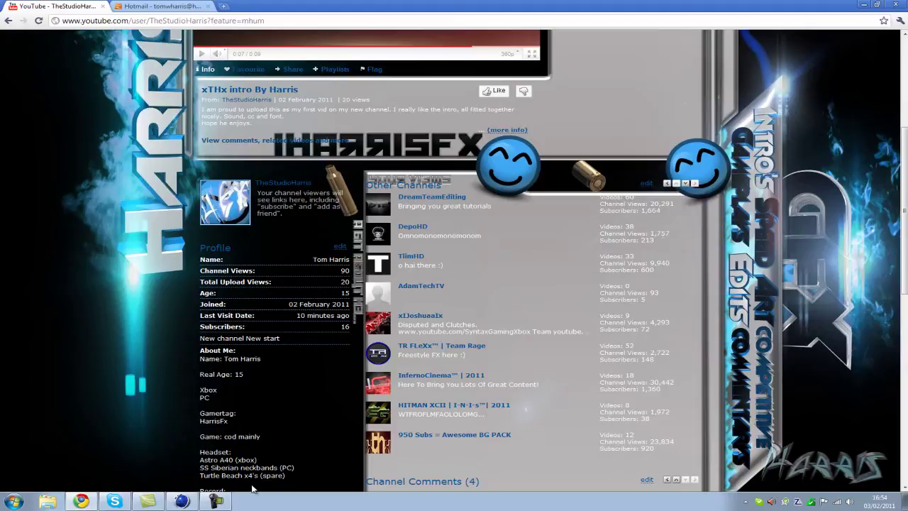
Switch from Chrome to the Cinema 4D scene with the 3D MoText title
click(181, 501)
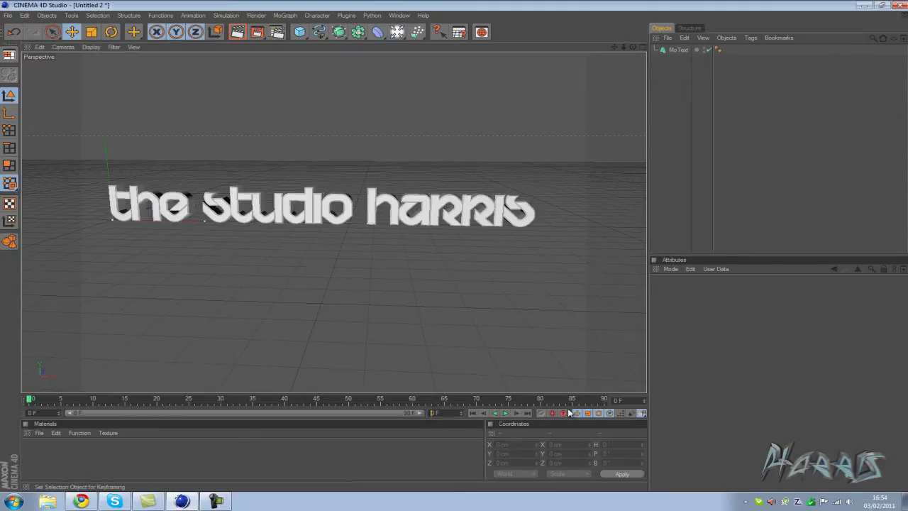
Keep the scene's end frame at 150 F in the maximum frame field
click(411, 461)
click(438, 413)
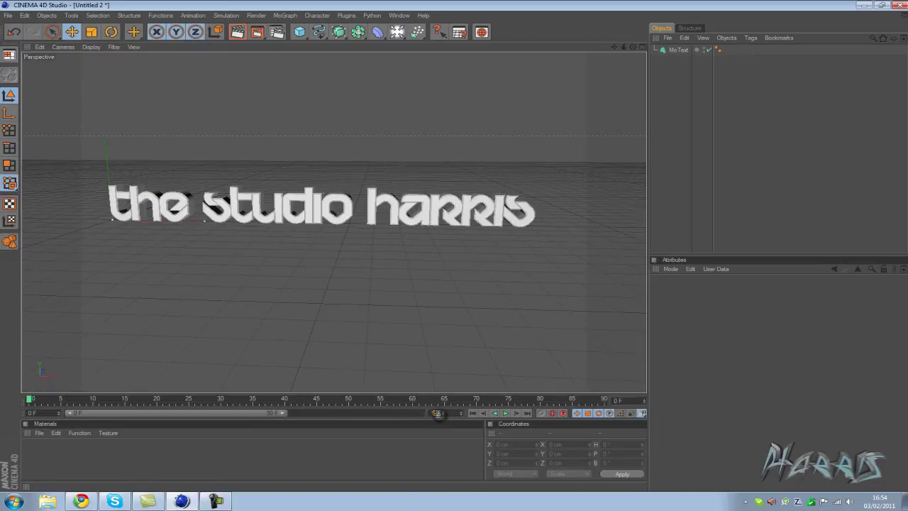
double_click(433, 413)
click(390, 471)
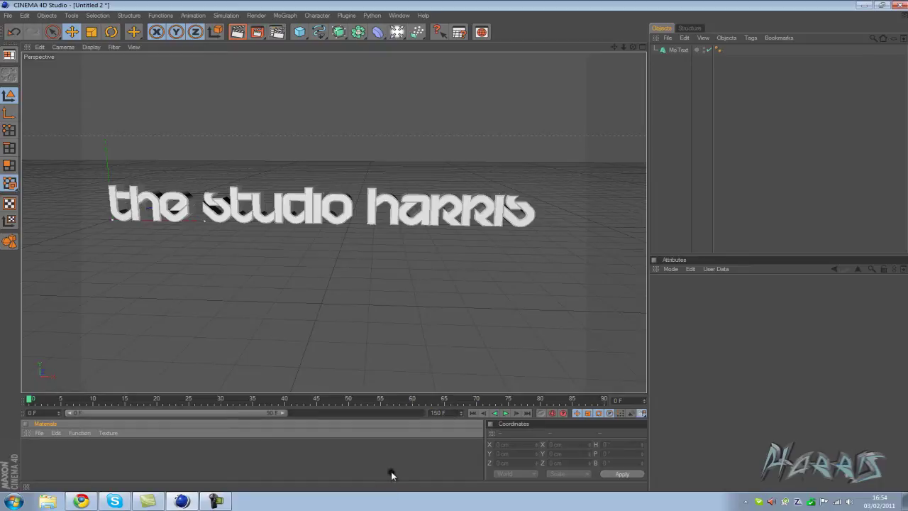
Scrub the playhead and set the timeline preview range to frames 0–90
mouse_move(223, 413)
mouse_down()
mouse_move(362, 419)
mouse_move(178, 423)
mouse_move(358, 420)
mouse_up()
click(502, 401)
drag(501, 401, 30, 402)
mouse_move(249, 411)
mouse_down()
mouse_move(85, 415)
mouse_move(61, 401)
mouse_move(29, 401)
mouse_up()
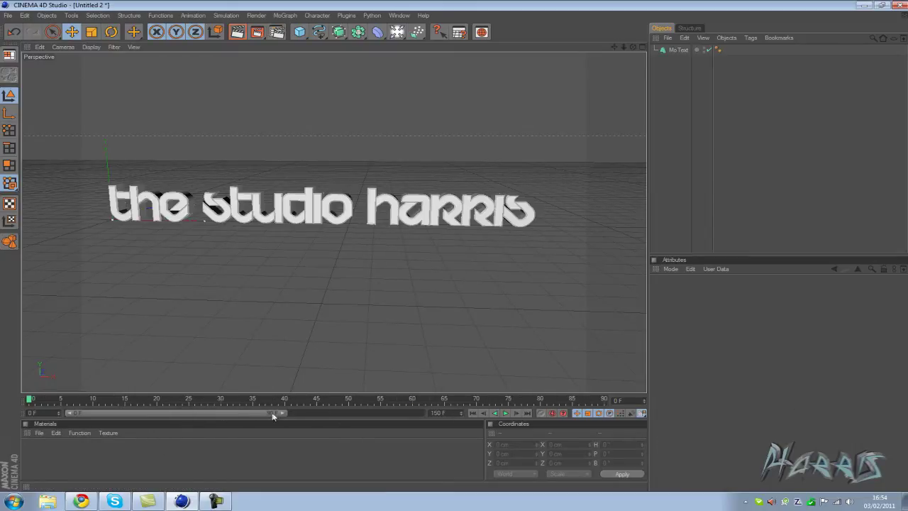
Scrub and play the animation, leaving the preview range at the full 0–150 frames
drag(284, 412, 418, 412)
drag(61, 402, 339, 400)
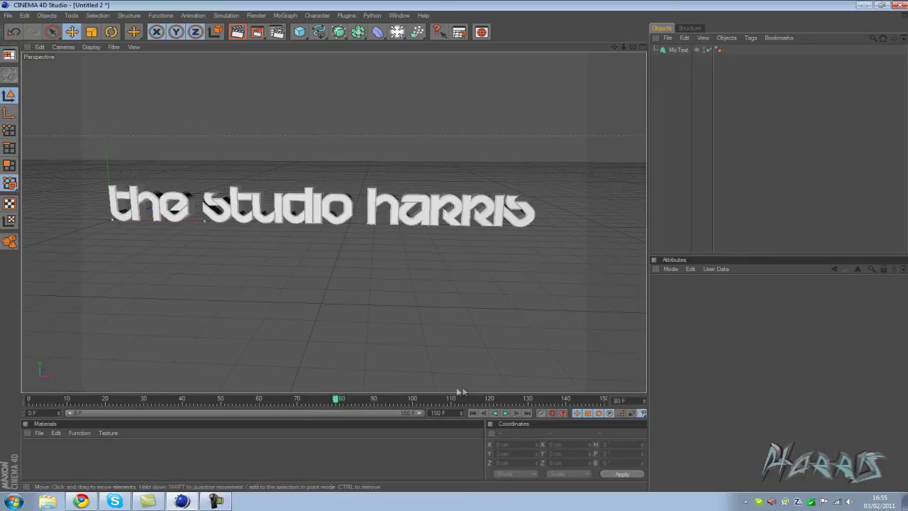
drag(421, 413, 112, 413)
key(F8)
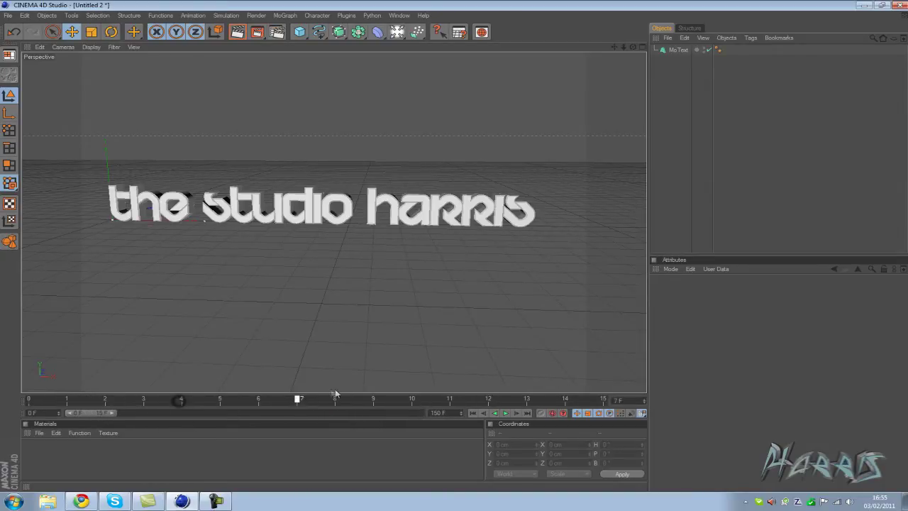
drag(112, 413, 392, 424)
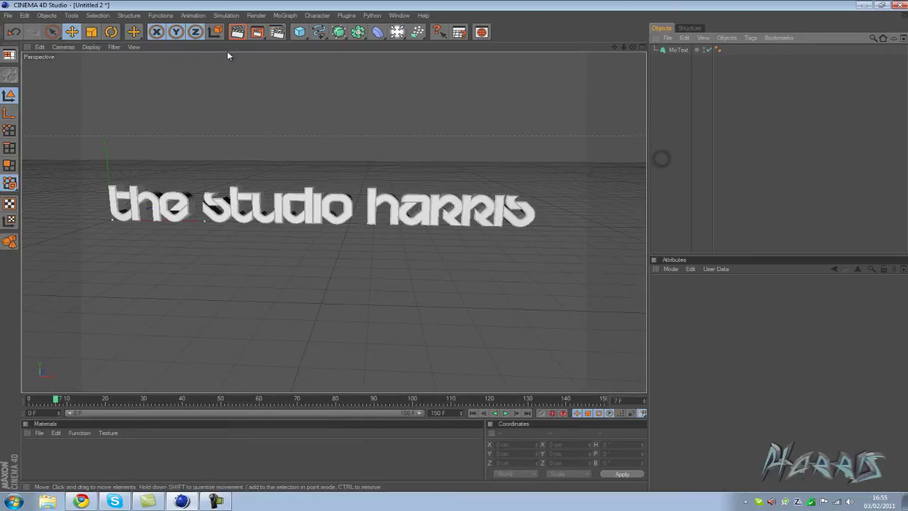
In Render Settings' Output page, set Frame Rate to 60 and close the dialog
click(276, 33)
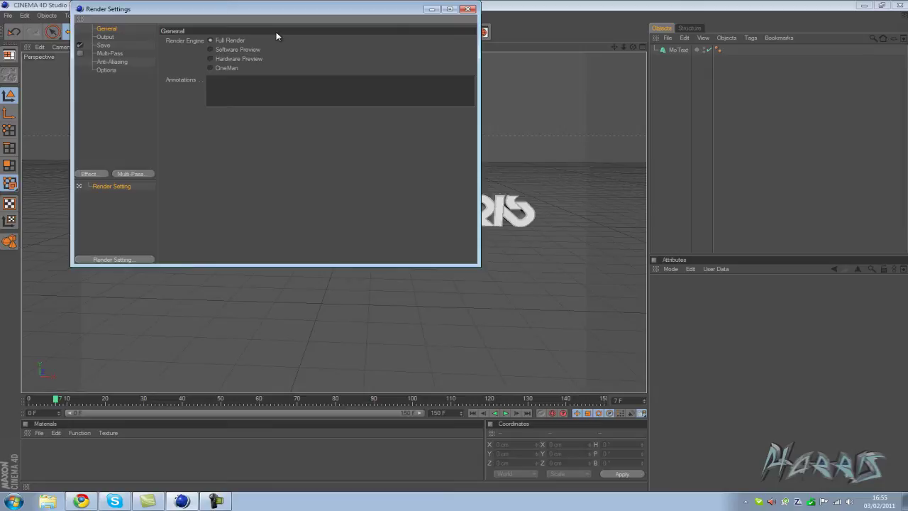
click(104, 45)
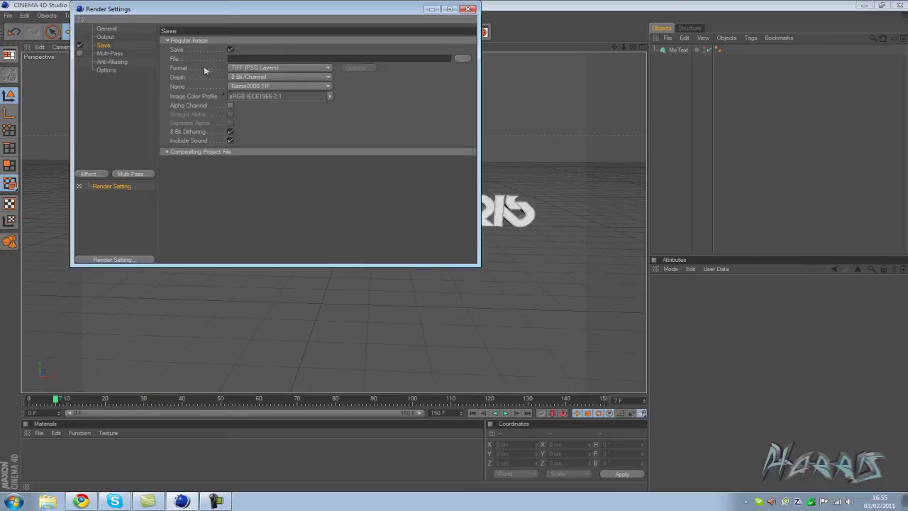
click(105, 36)
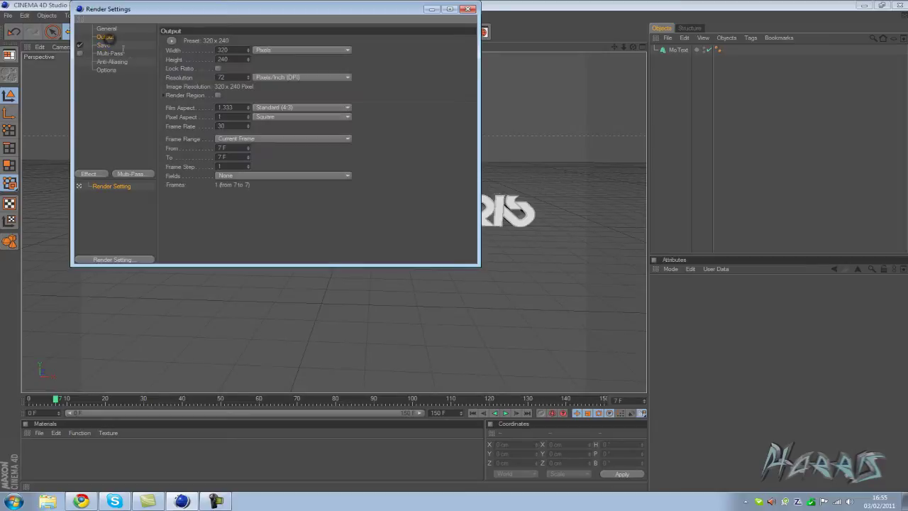
click(221, 126)
key(Return)
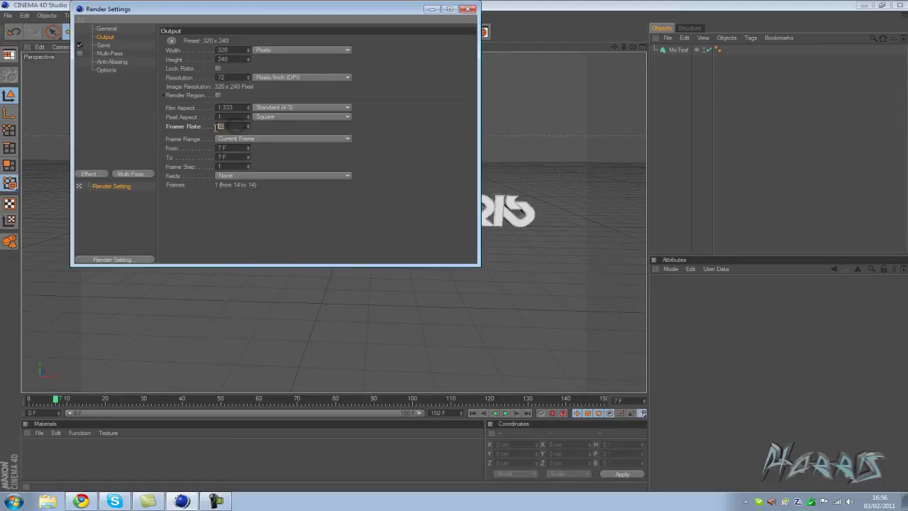
click(241, 126)
double_click(222, 127)
click(462, 11)
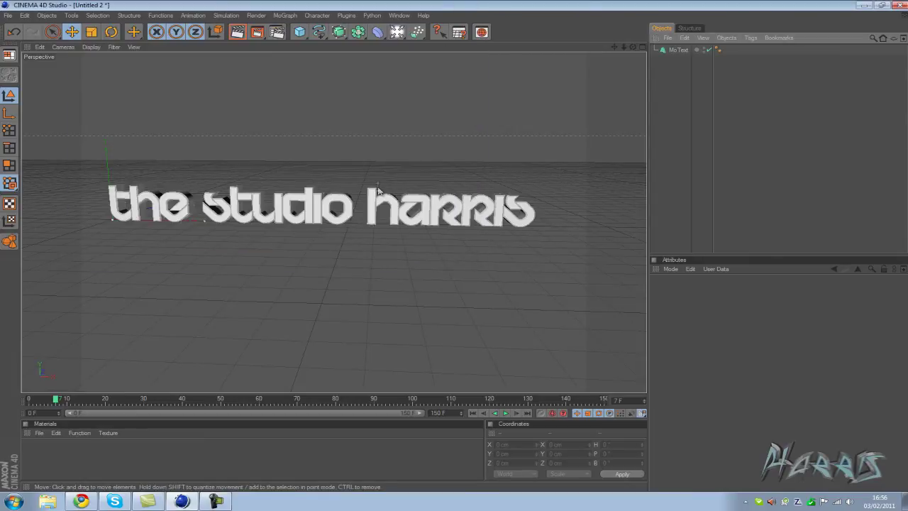
Set the scene's maximum frame to 120 and rewind the playhead to frame 0
drag(437, 417, 410, 414)
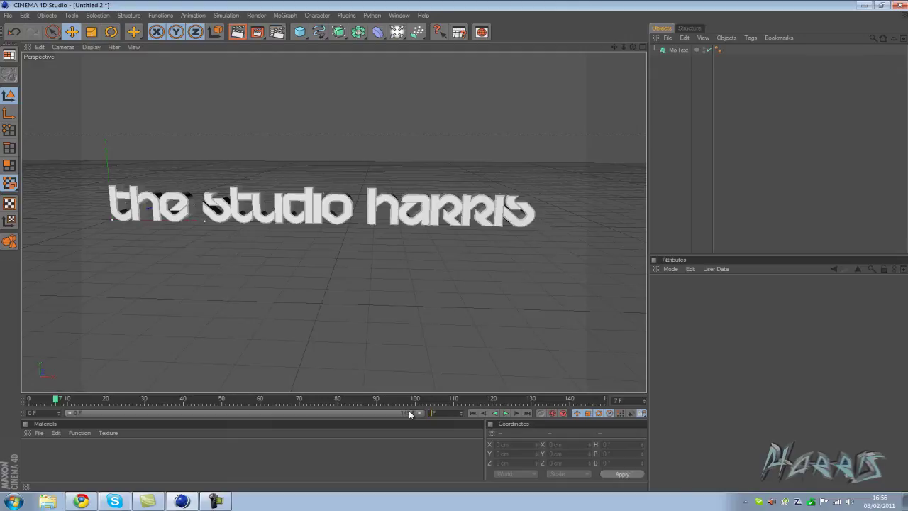
text(120)
key(Return)
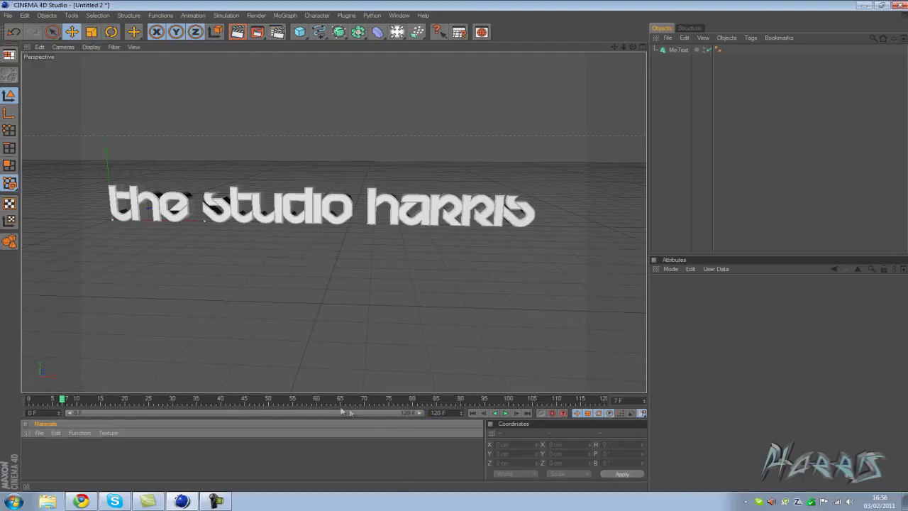
drag(63, 402, 312, 401)
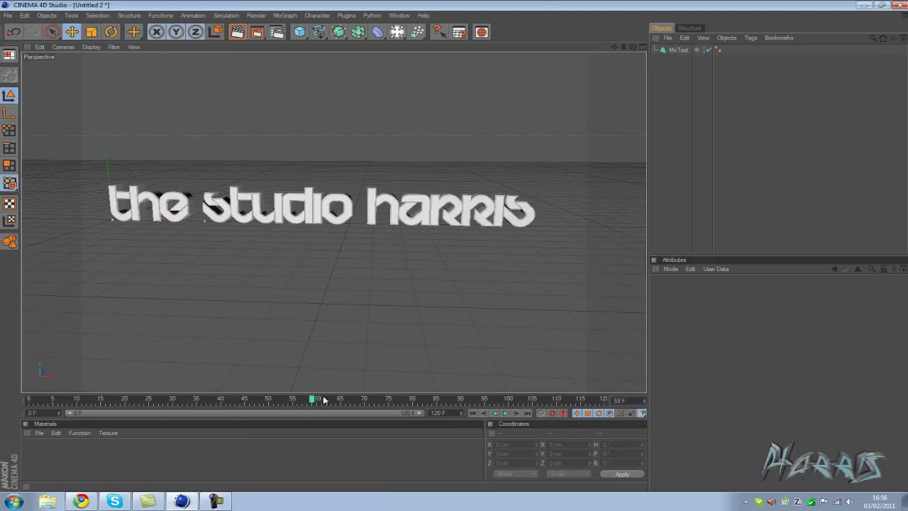
drag(91, 404, 316, 401)
mouse_move(317, 402)
mouse_down()
mouse_move(612, 402)
mouse_move(304, 404)
mouse_move(319, 402)
mouse_up()
mouse_move(323, 401)
mouse_down()
mouse_move(50, 402)
mouse_move(317, 416)
mouse_up()
click(172, 400)
drag(174, 402, 318, 403)
drag(441, 413, 438, 414)
mouse_move(320, 400)
mouse_down()
mouse_move(607, 402)
mouse_move(307, 402)
mouse_move(317, 406)
mouse_up()
key(F8)
click(184, 401)
drag(185, 401, 462, 401)
mouse_move(74, 508)
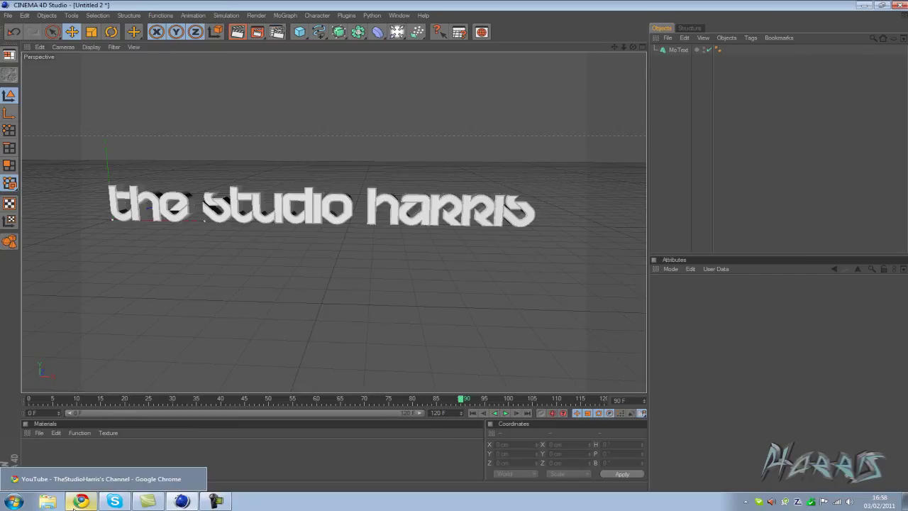
Return to Chrome and scroll through the YouTube channel page
click(74, 507)
scroll(24, 295, up, 5)
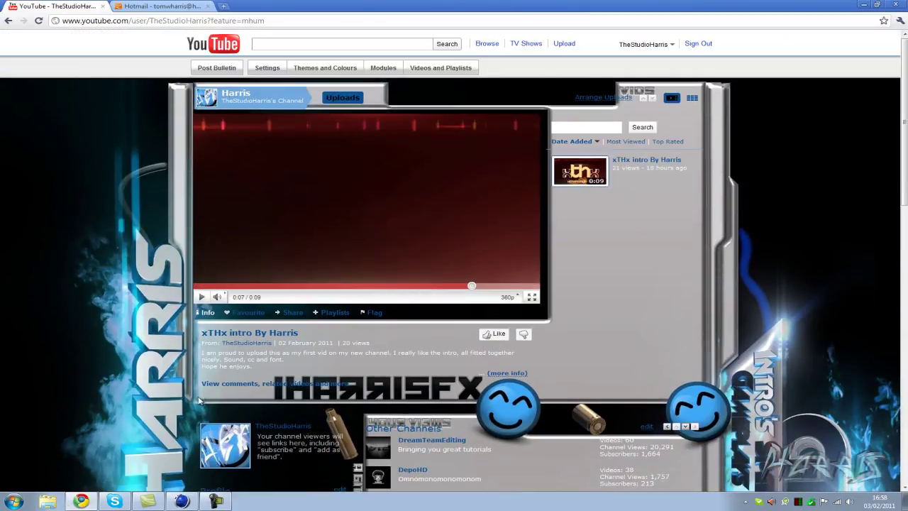
scroll(177, 383, down, 3)
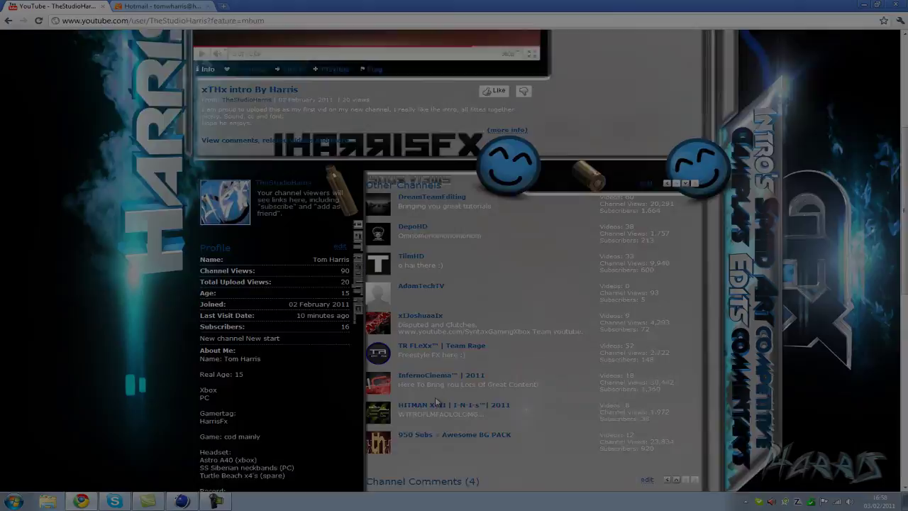
scroll(525, 292, down, 3)
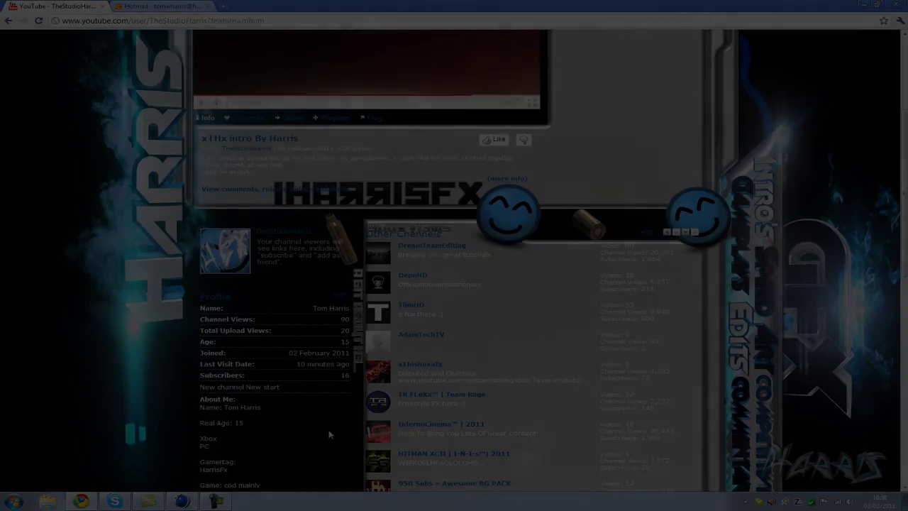
scroll(305, 436, up, 10)
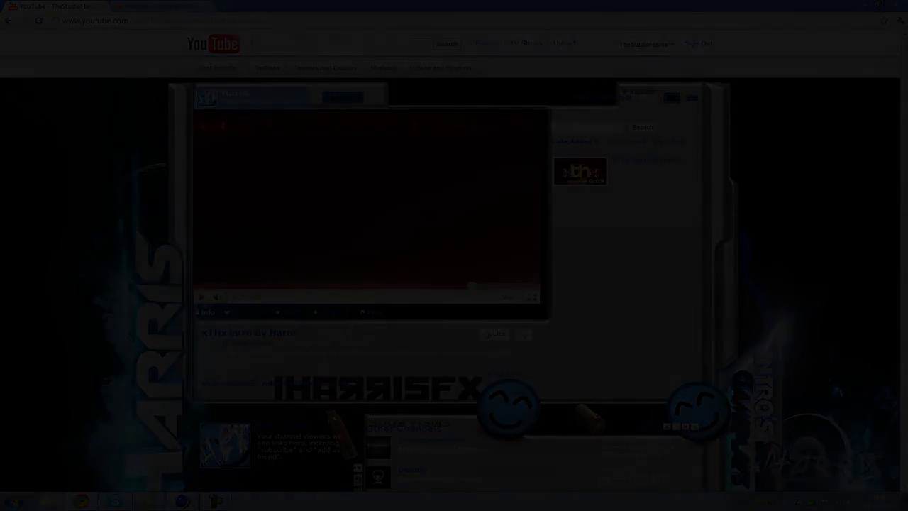